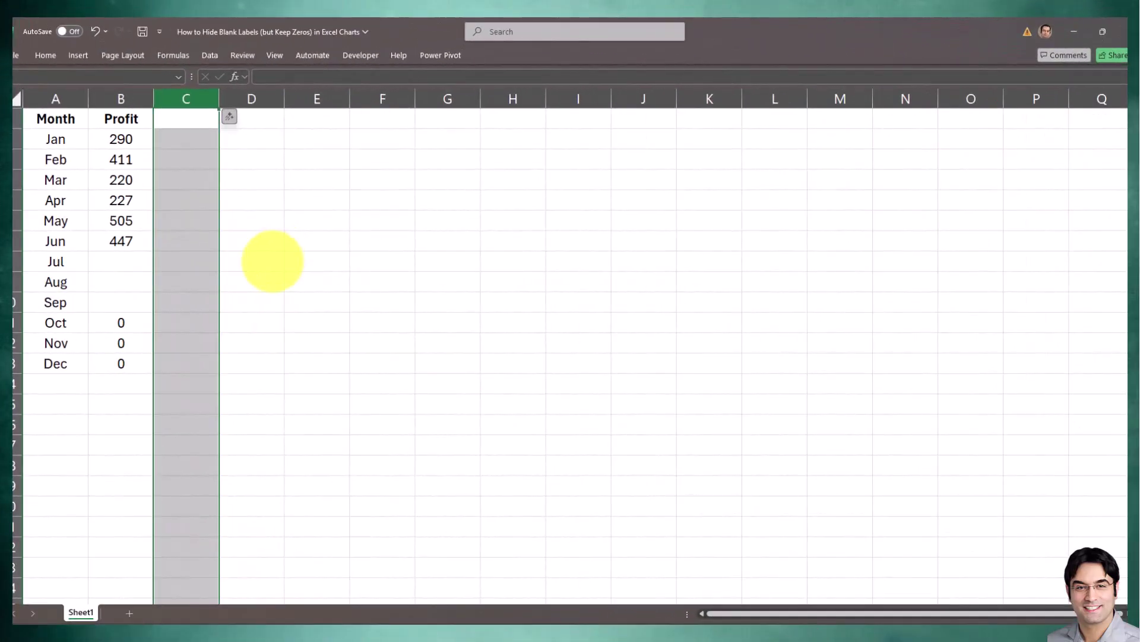
Enter the header Profit in helper cell C1.
click(121, 181)
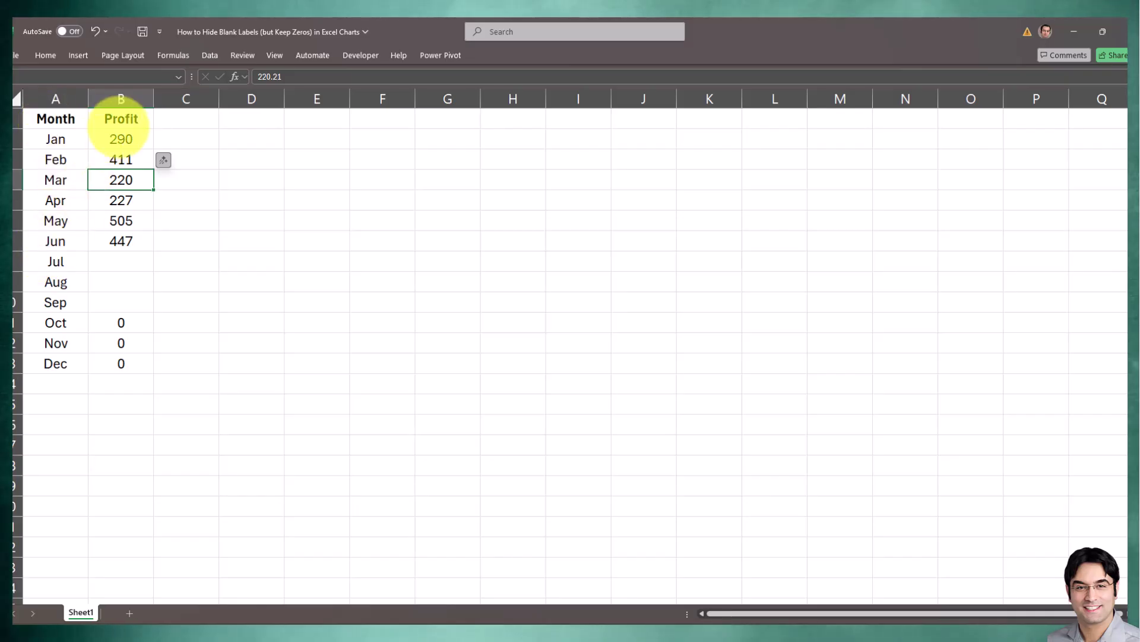
key(Right)
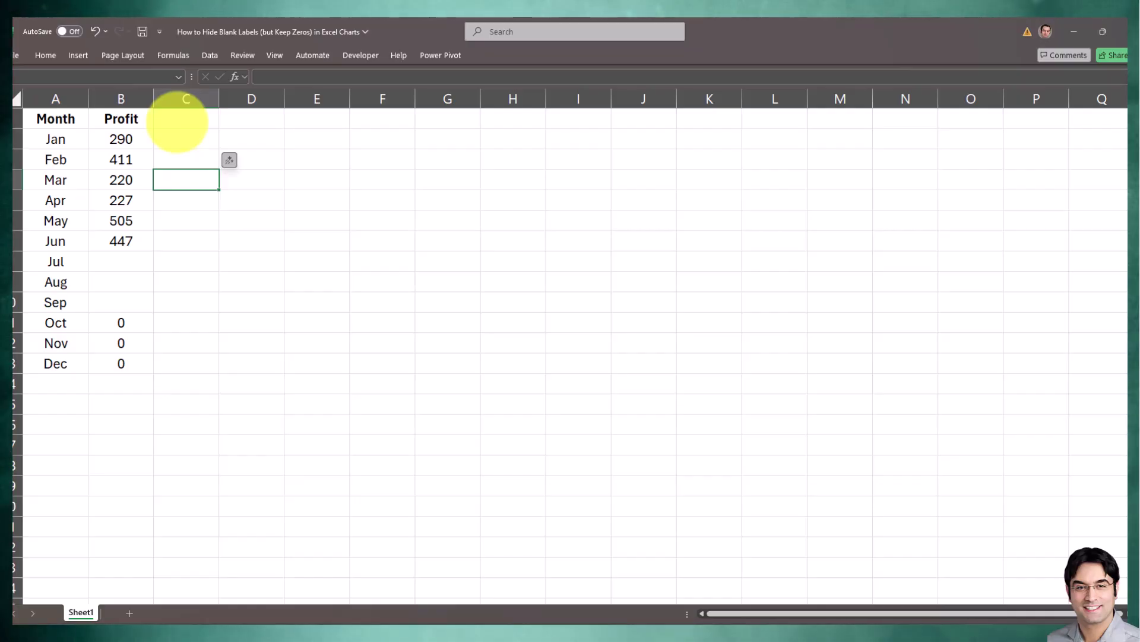
click(178, 119)
text(Profit)
click(192, 136)
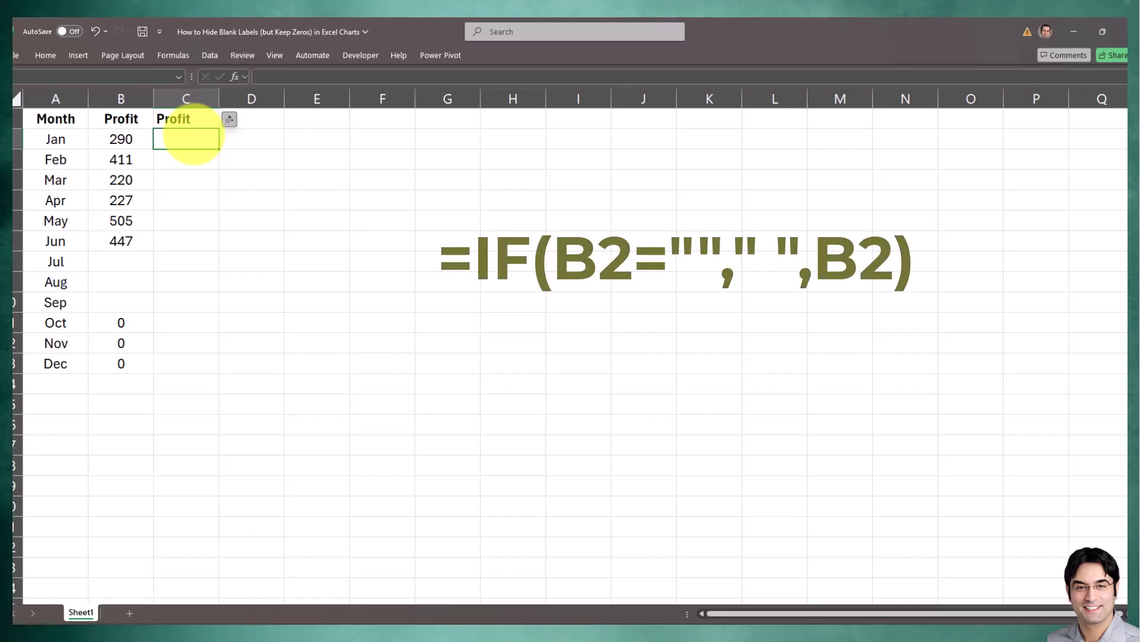
Enter =IF(B2=""," ",B2) in C2 so it returns January's 290.
text(=IF()
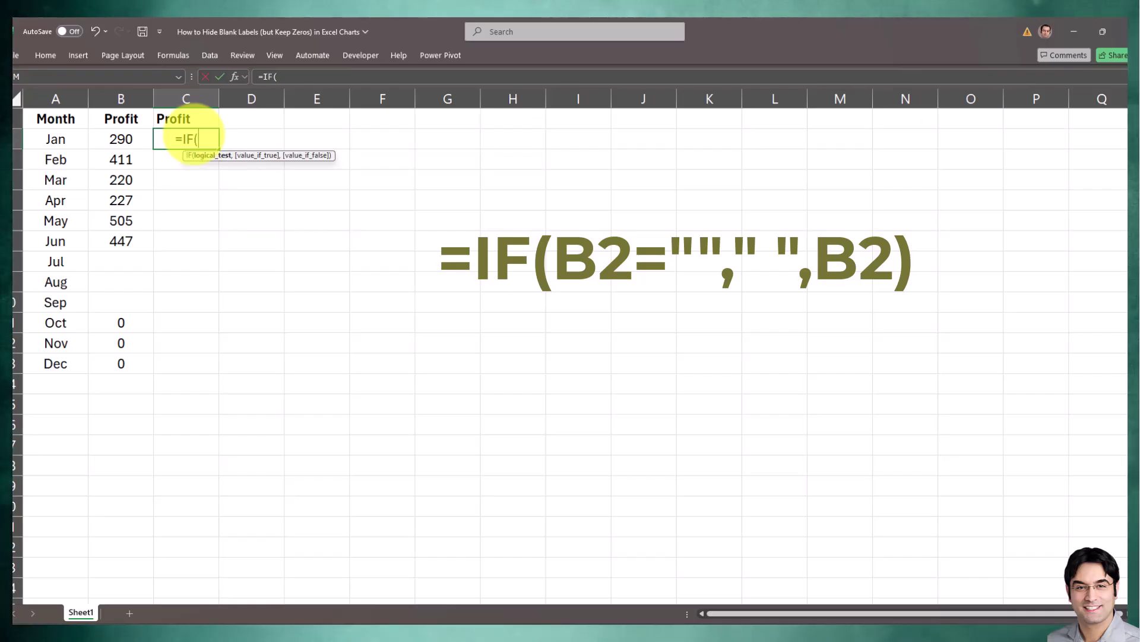
click(125, 141)
text(=)
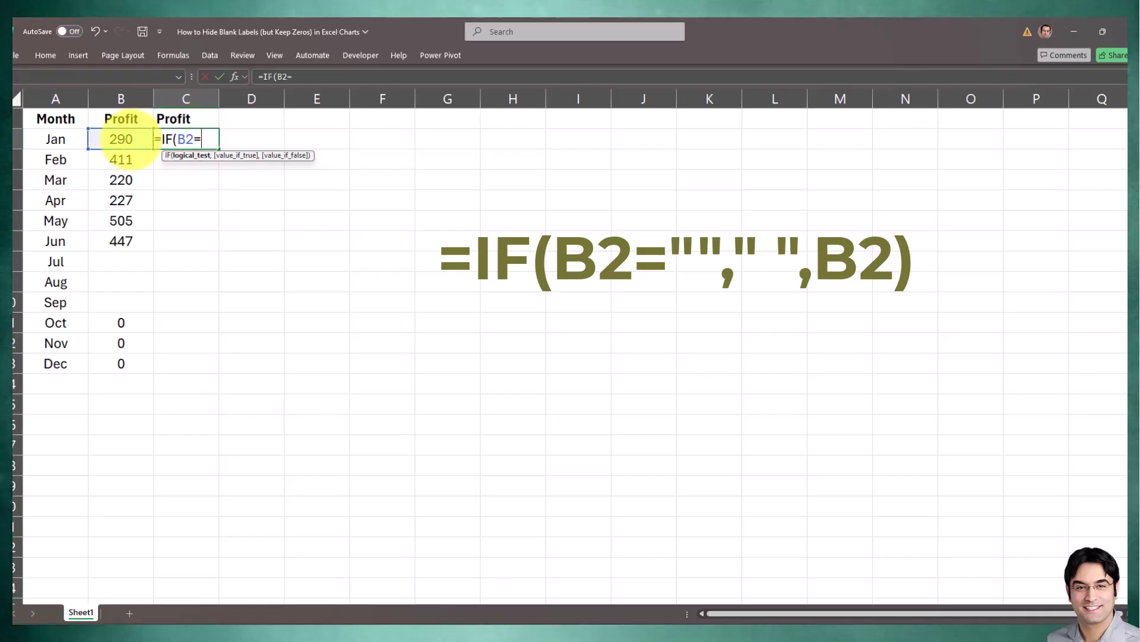
text("",)
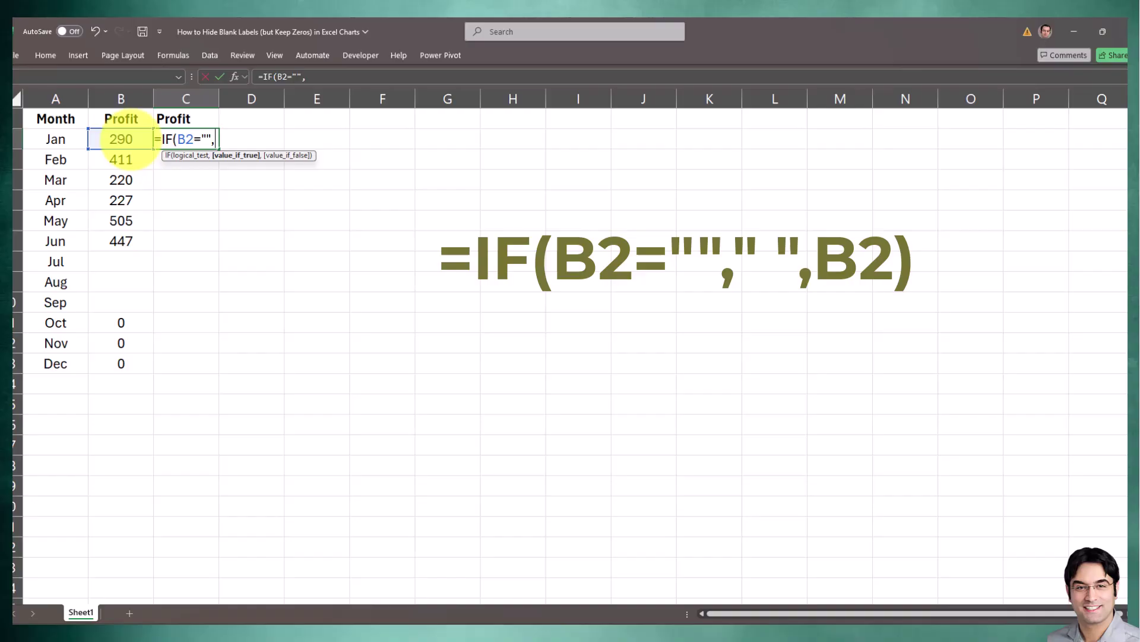
text(" ")
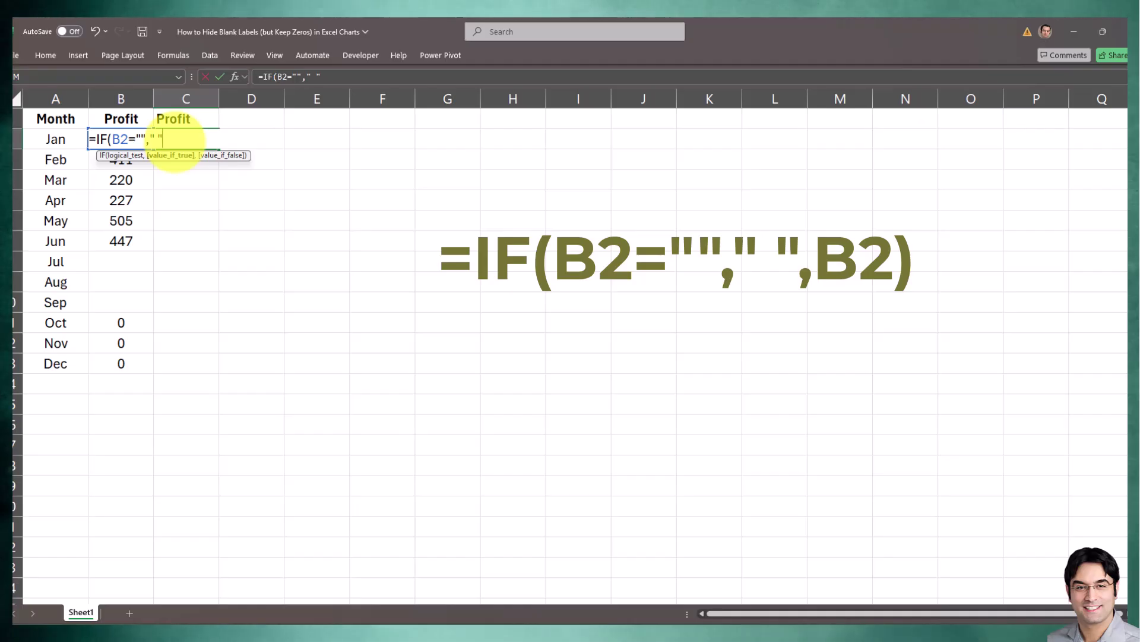
text(,)
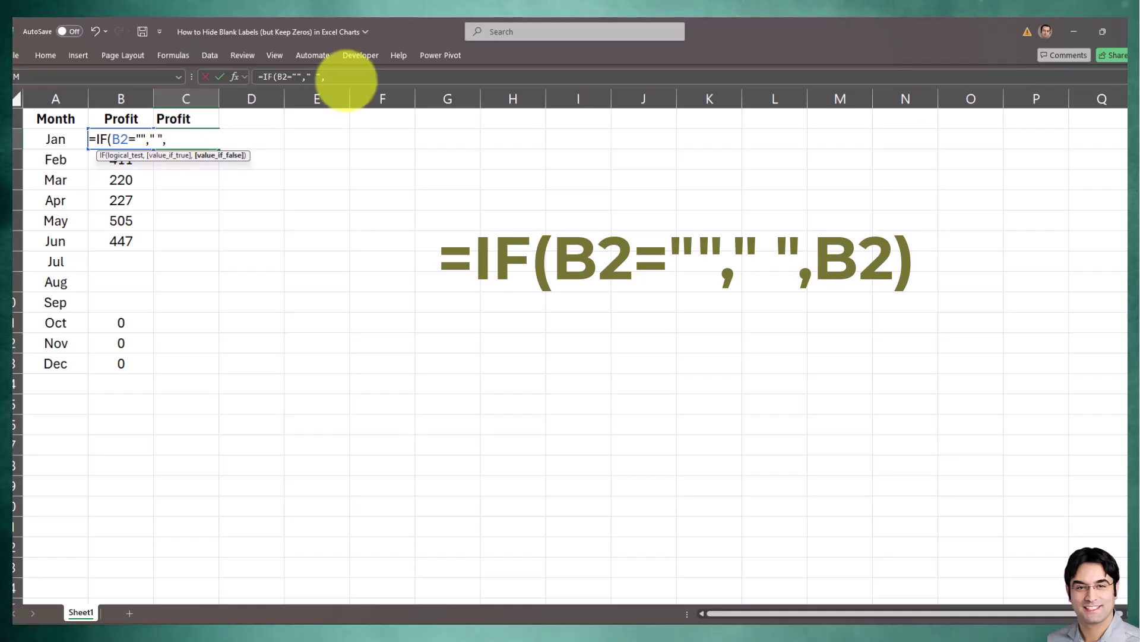
click(338, 76)
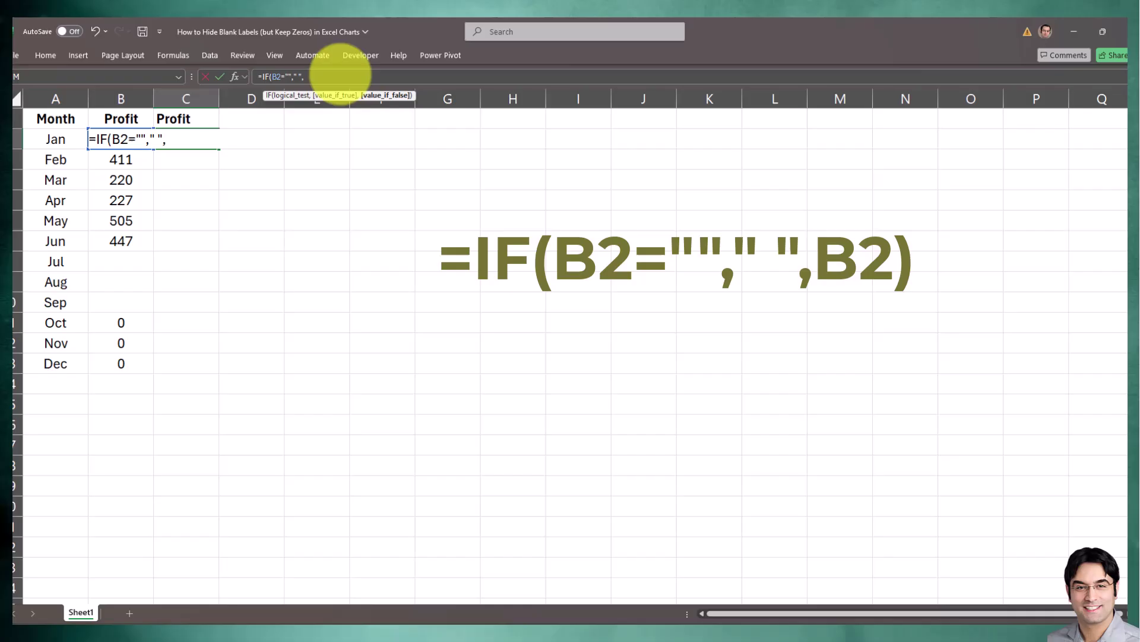
text(B2)
key(Return)
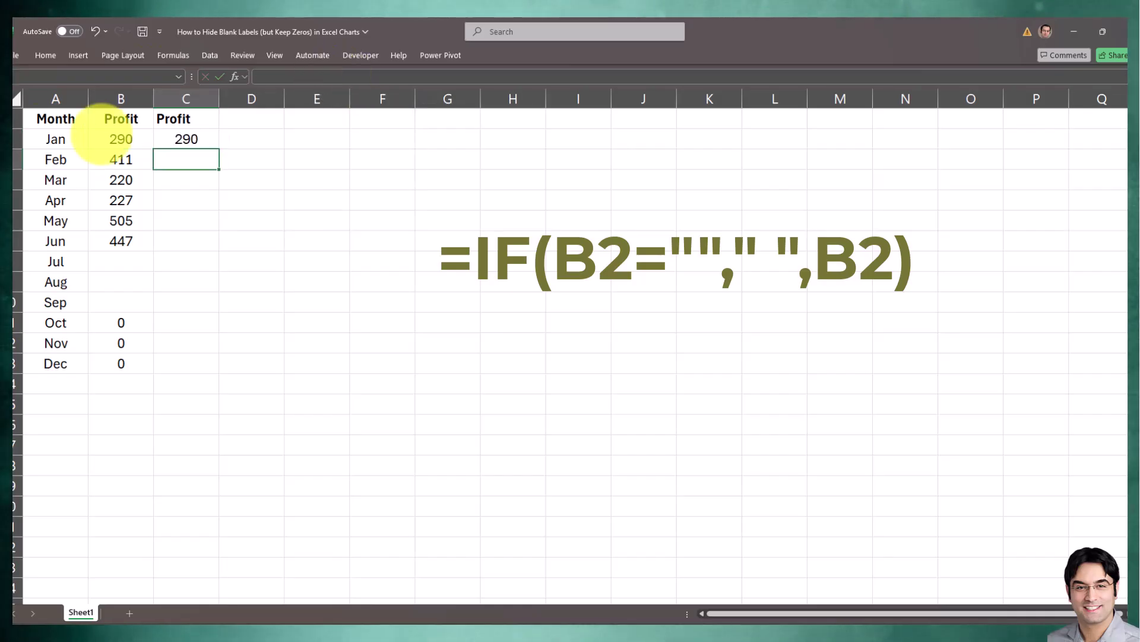
Fill the C2 formula down to C13, then select A1:A13 together with C1:C13.
click(184, 139)
drag(219, 149, 198, 369)
drag(56, 119, 52, 360)
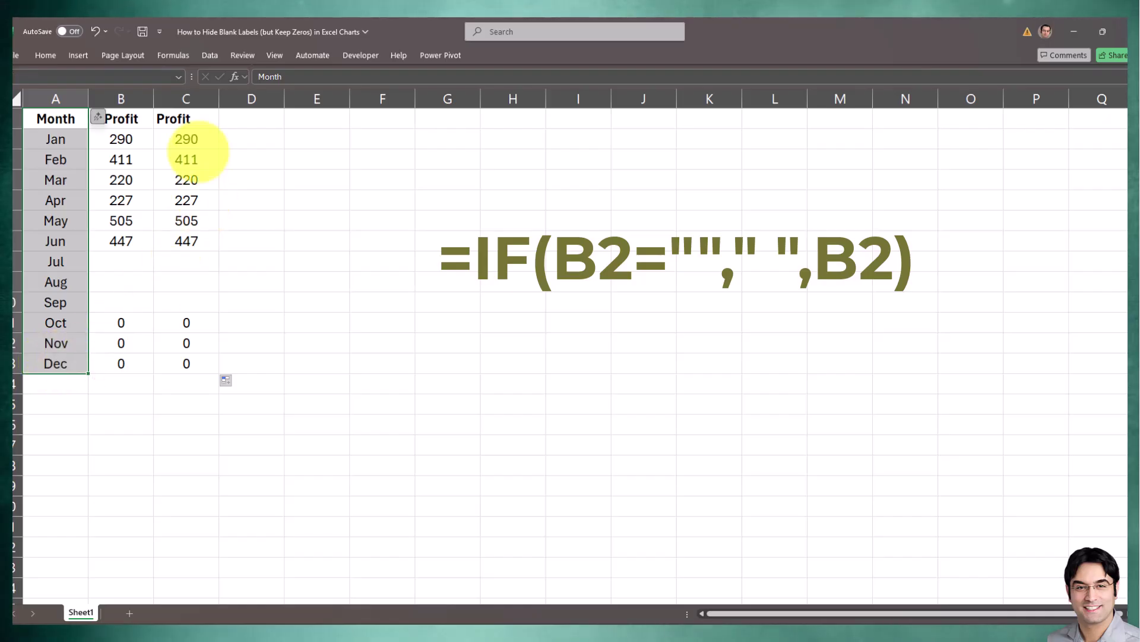
drag(186, 119, 198, 362)
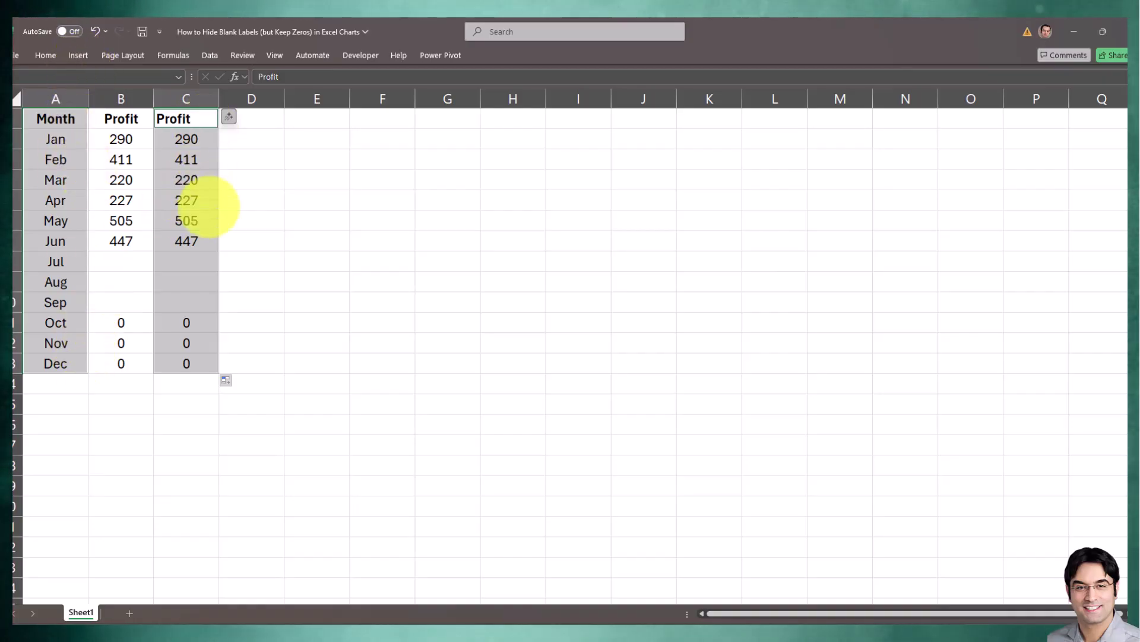
Insert a Line with Markers chart of the selected months and helper profits.
click(79, 55)
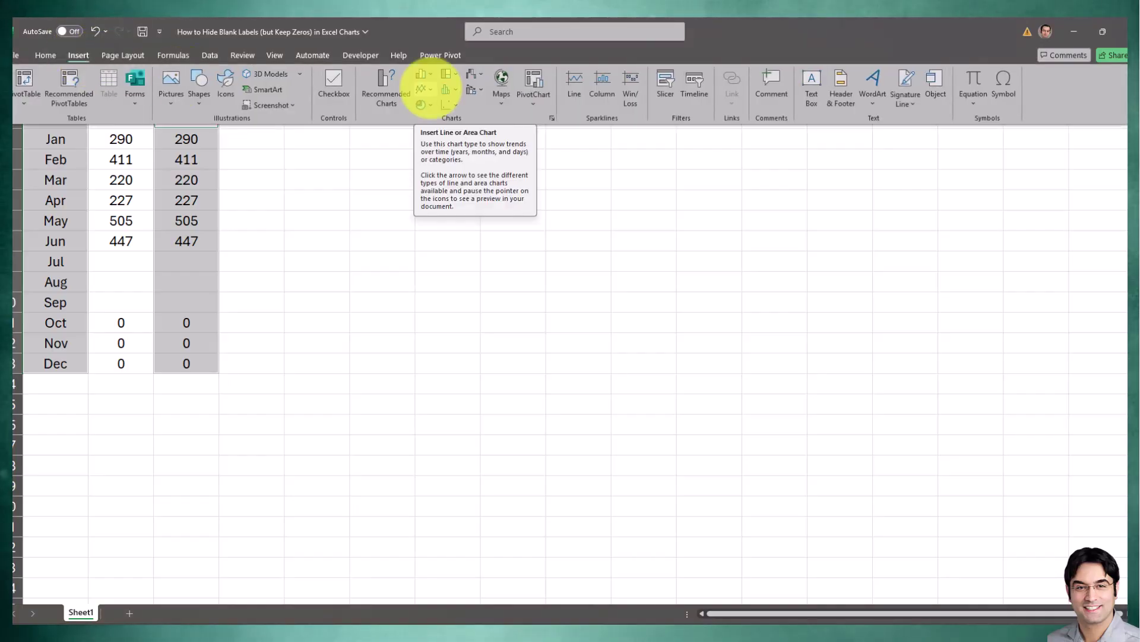
click(429, 89)
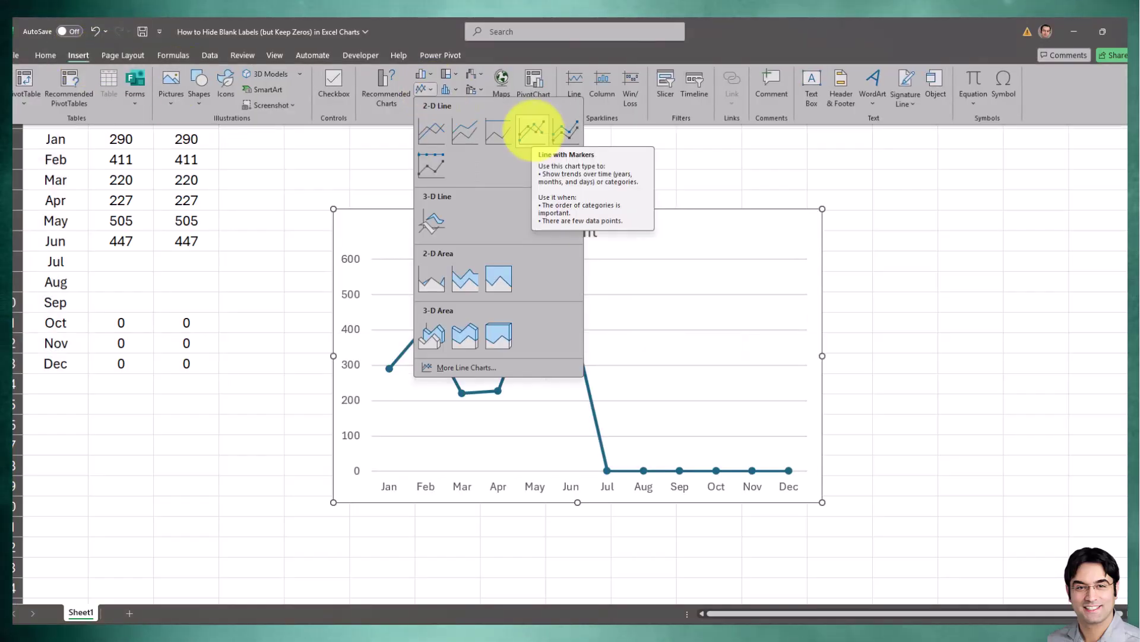
click(532, 128)
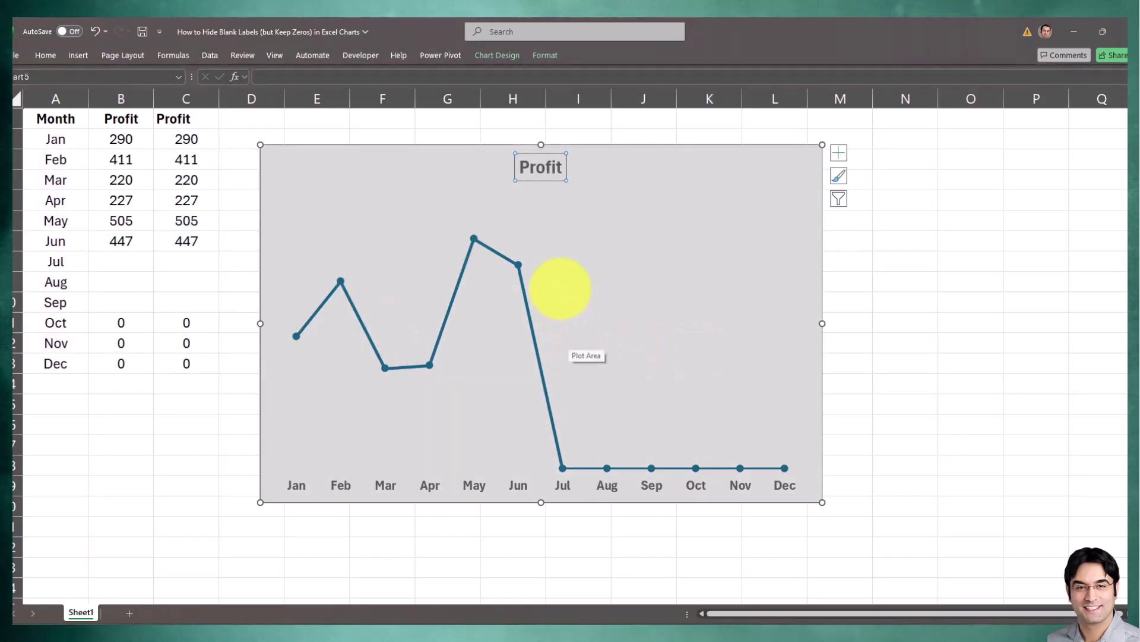
Add data labels to the profit line, then inspect the Oct–Dec and Jul–Sep helper cells.
click(578, 236)
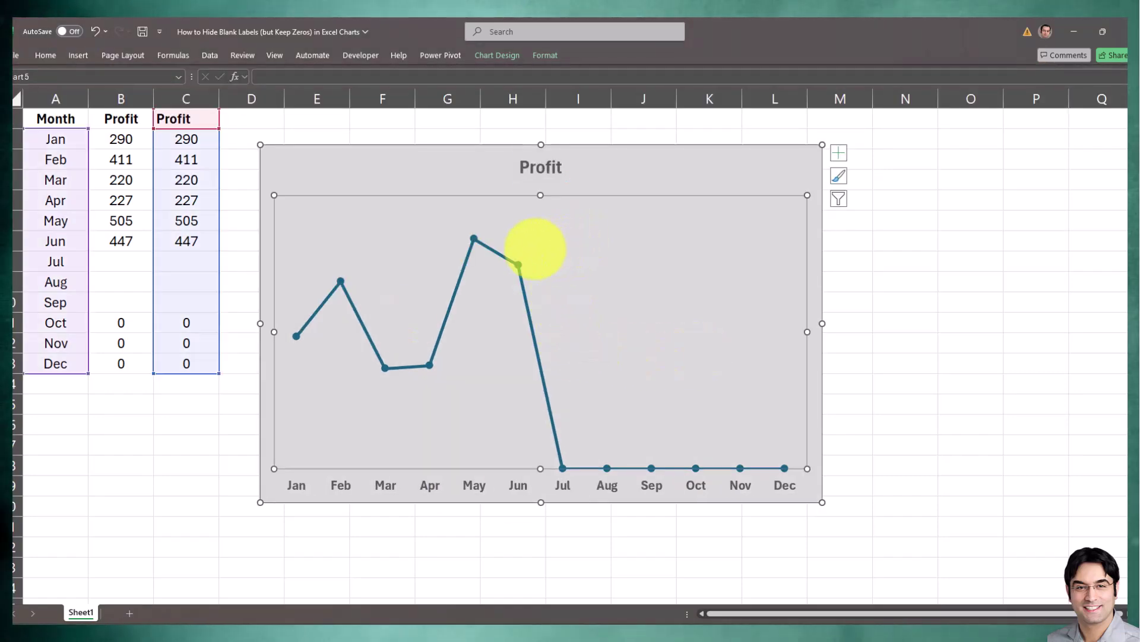
mouse_move(474, 239)
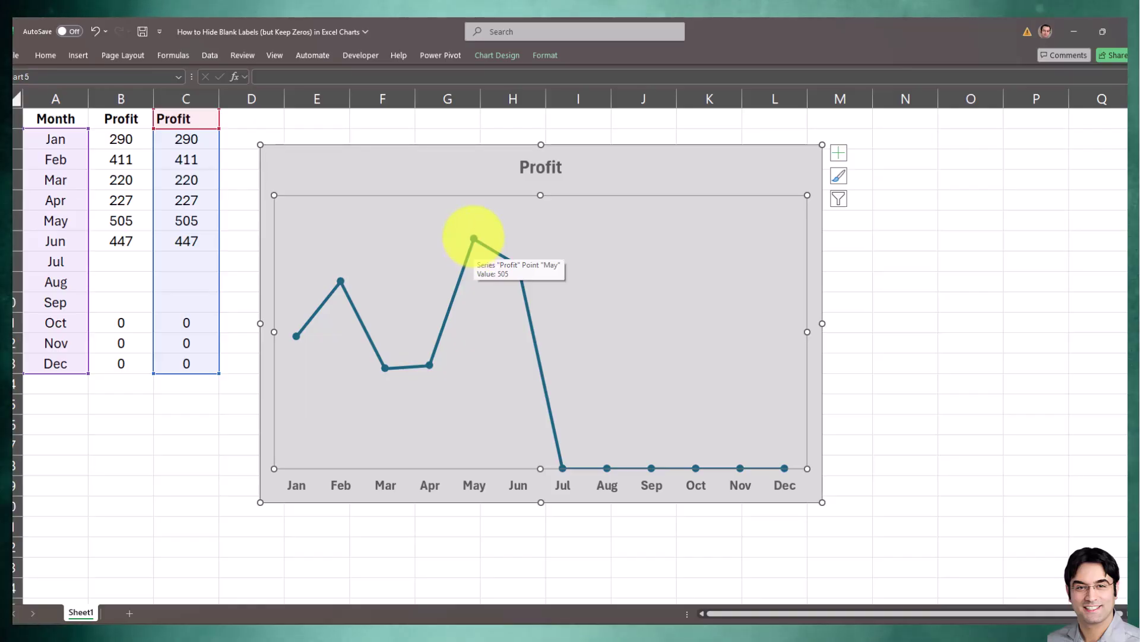
right_click(474, 239)
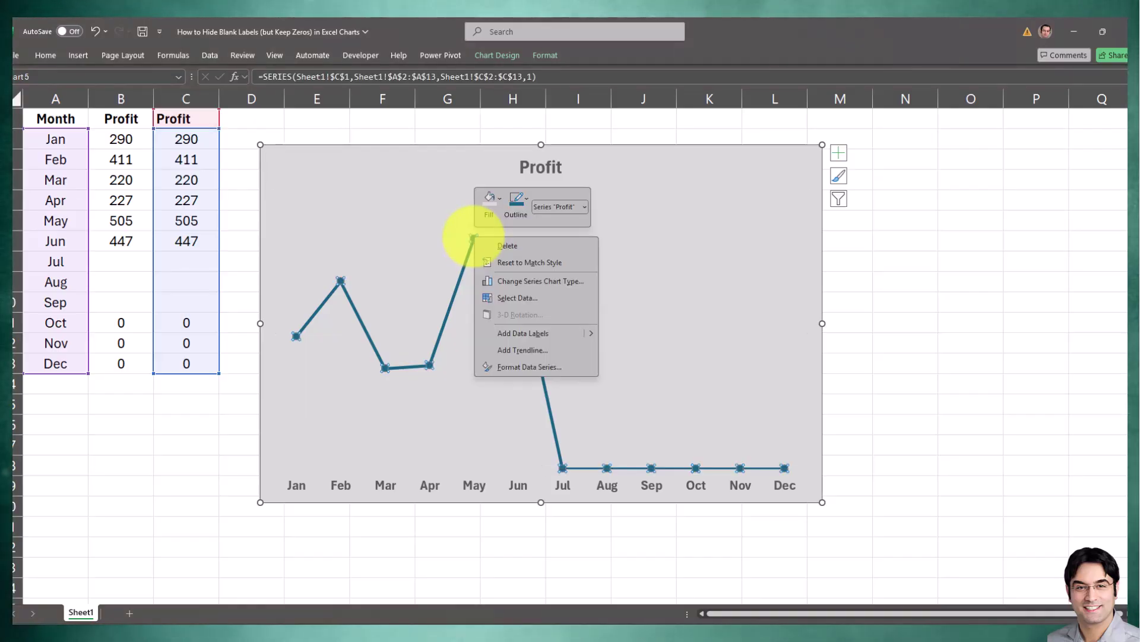
click(532, 334)
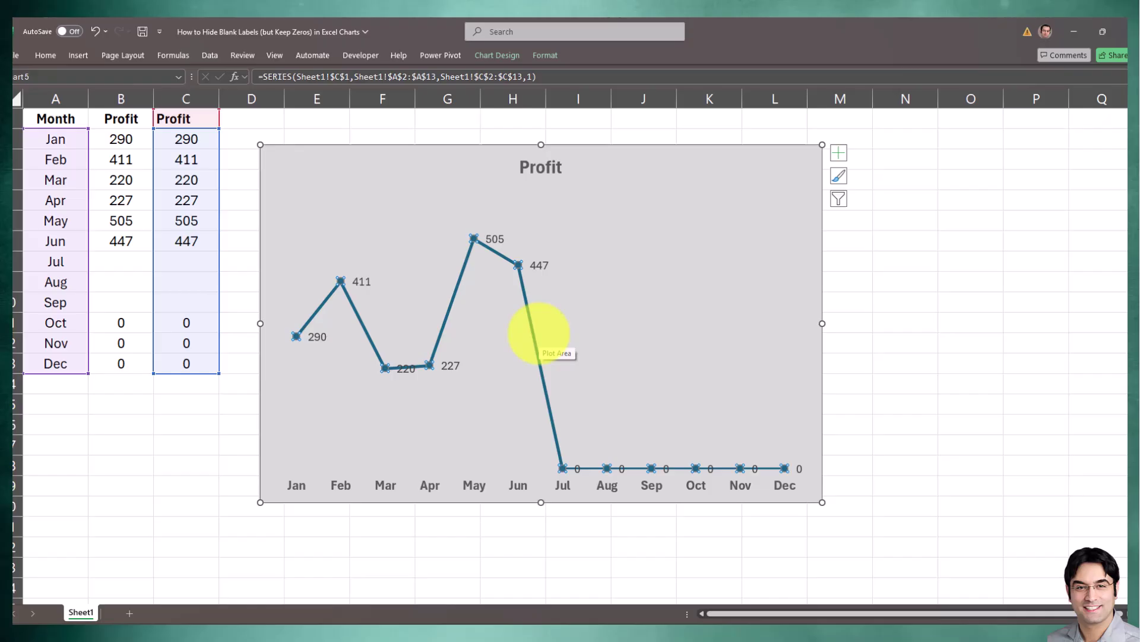
click(495, 239)
click(555, 320)
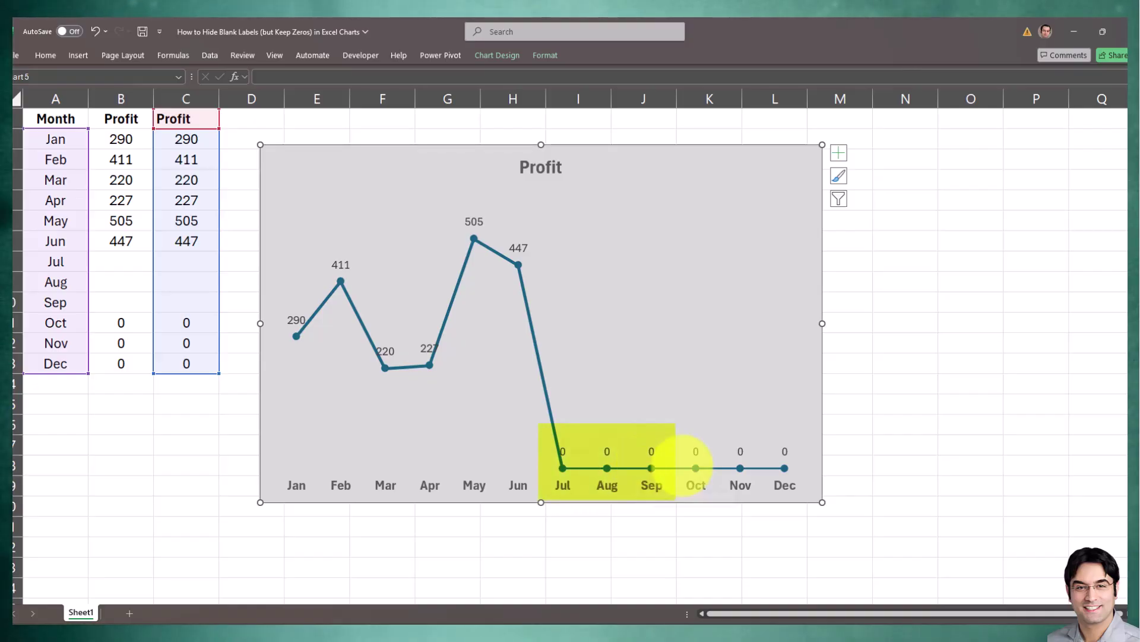
drag(186, 329, 186, 359)
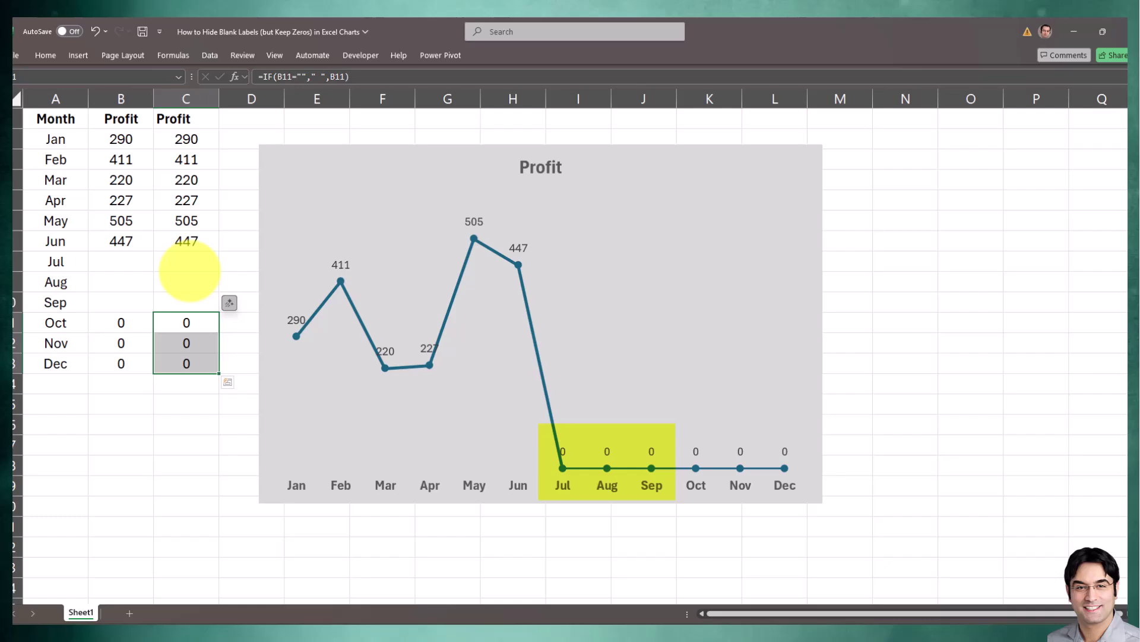
drag(192, 260, 189, 302)
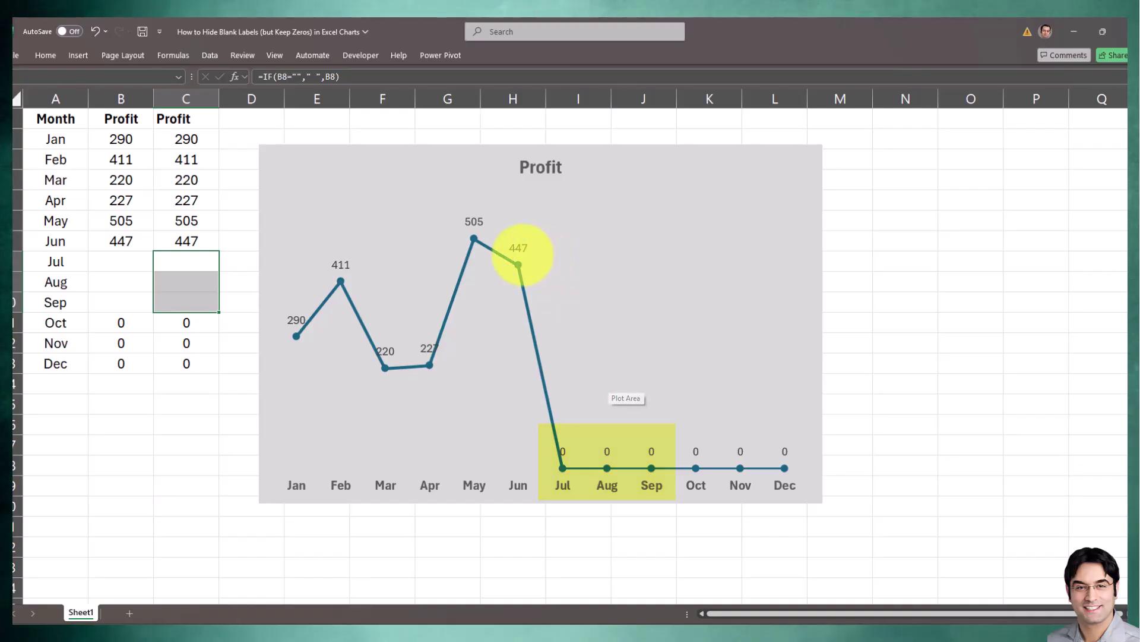
Turn on Value From Cells in Format Data Labels with range C2:C13.
right_click(518, 247)
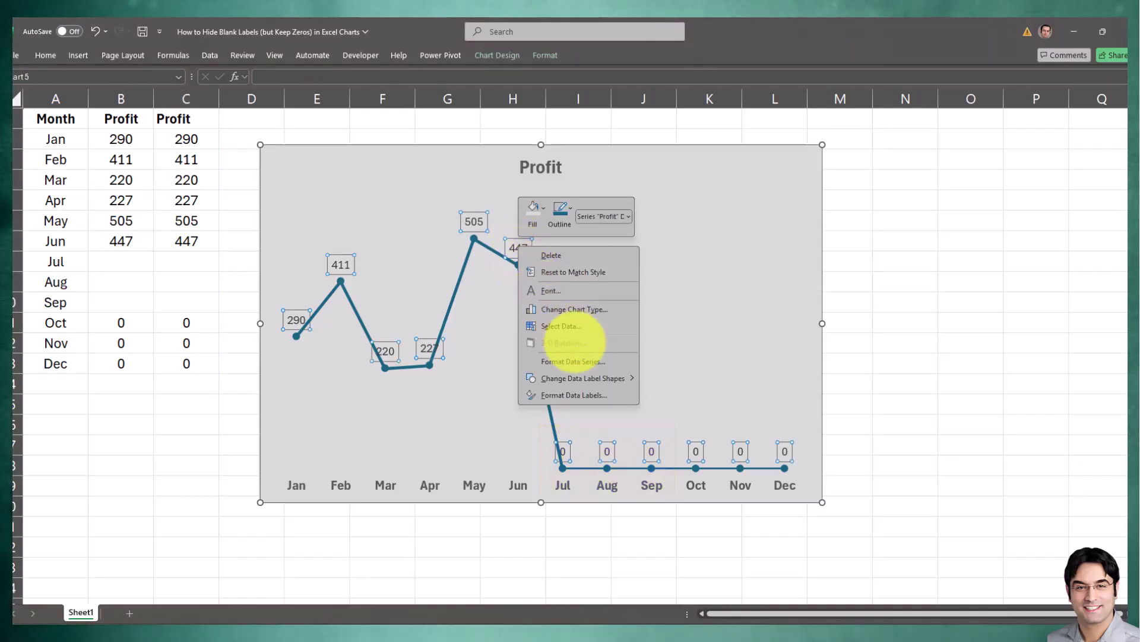
click(585, 395)
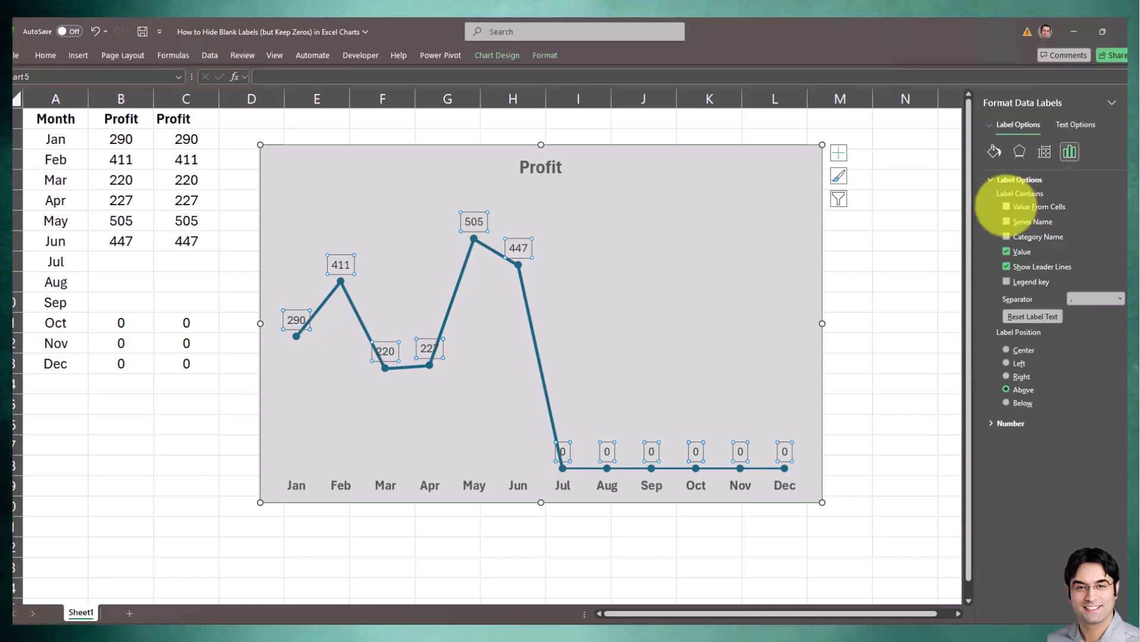
click(1007, 206)
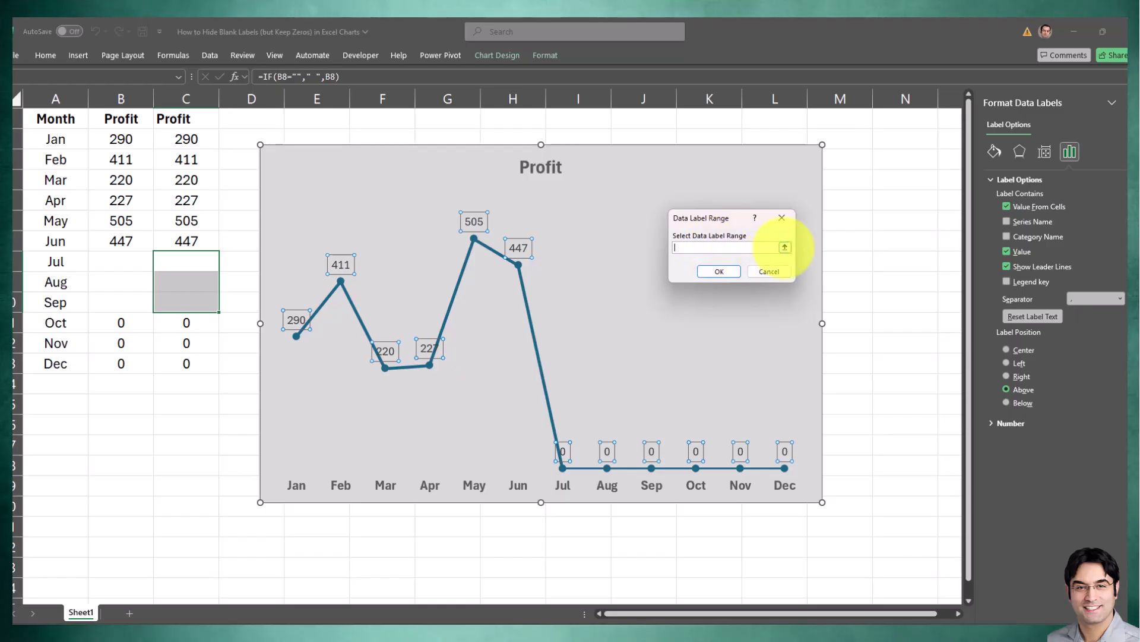
click(785, 247)
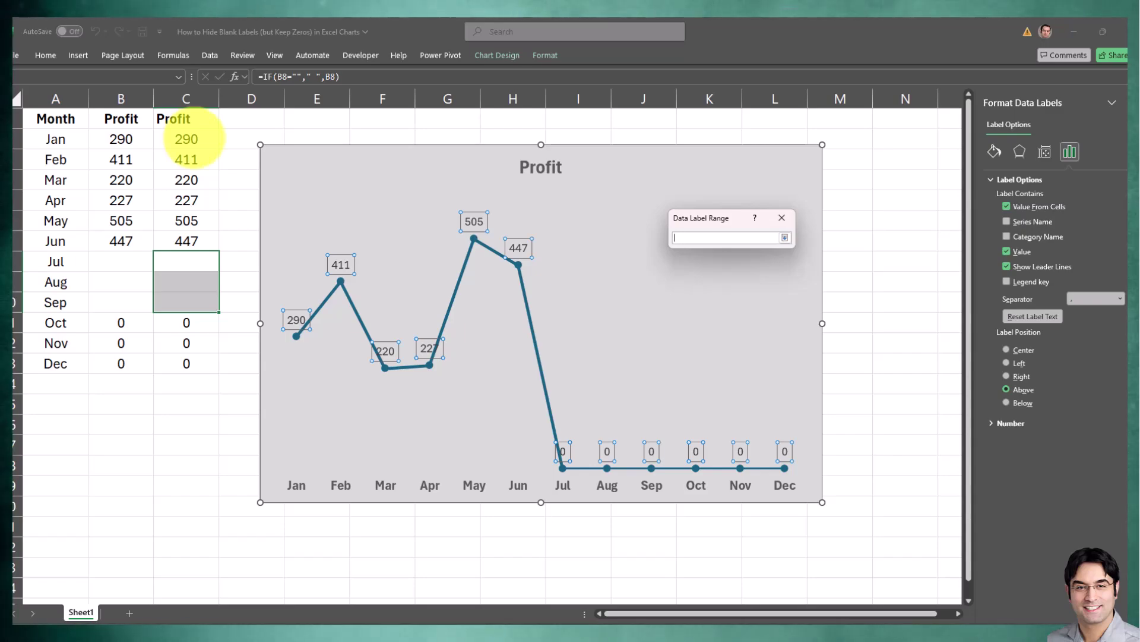
drag(188, 139, 191, 355)
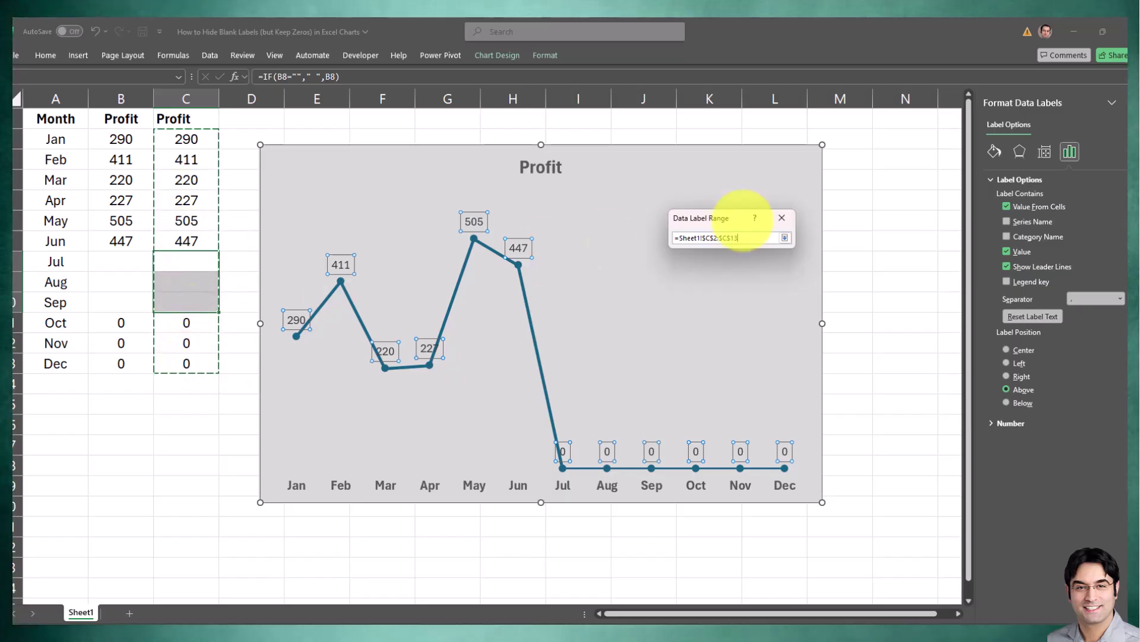
click(784, 238)
click(719, 272)
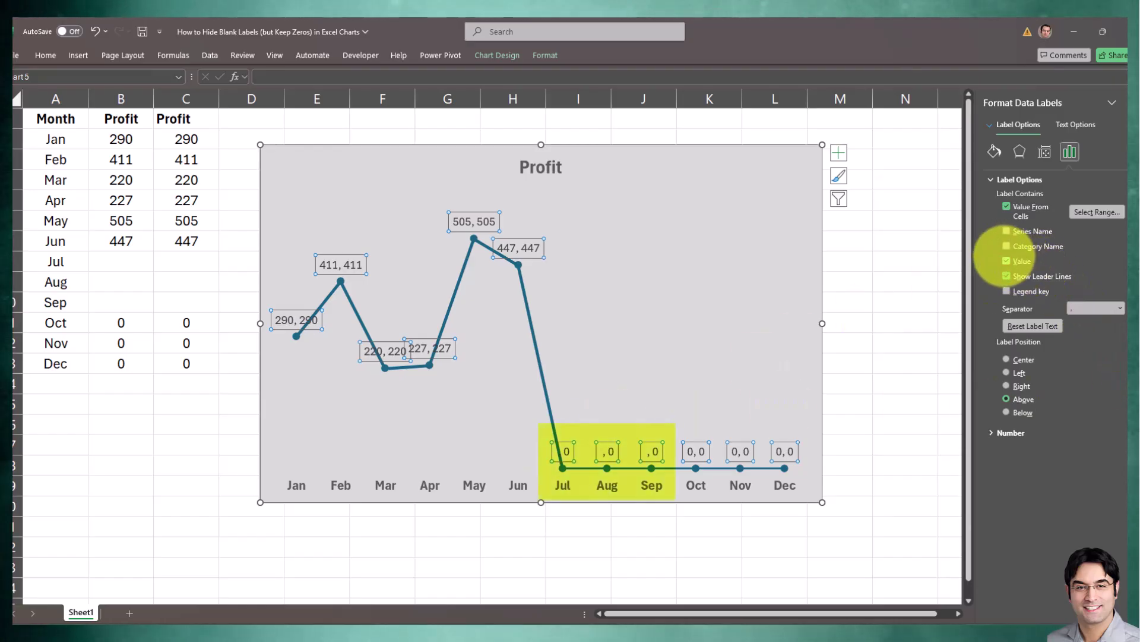
Uncheck the Value label option so only helper-cell text appears, then deselect the labels.
click(1006, 261)
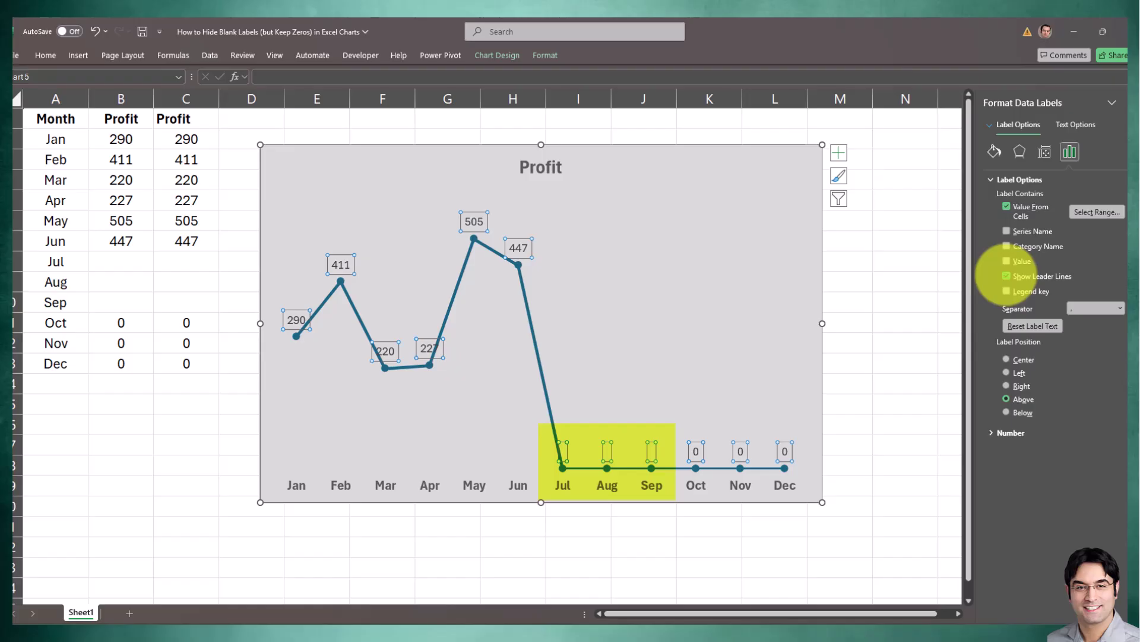
click(759, 304)
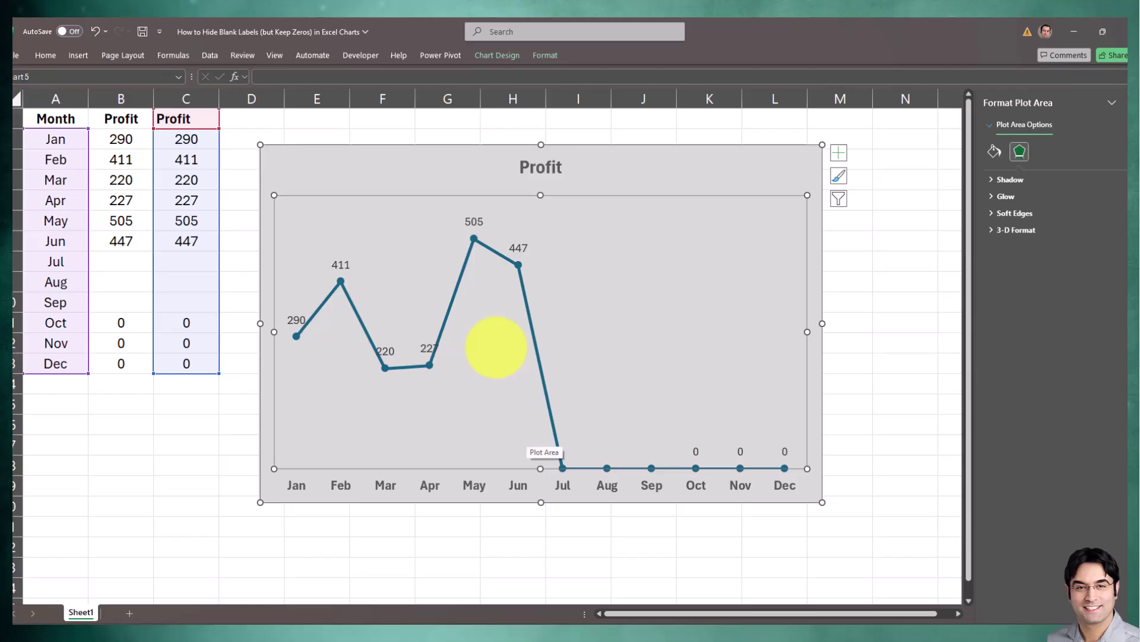
right_click(517, 253)
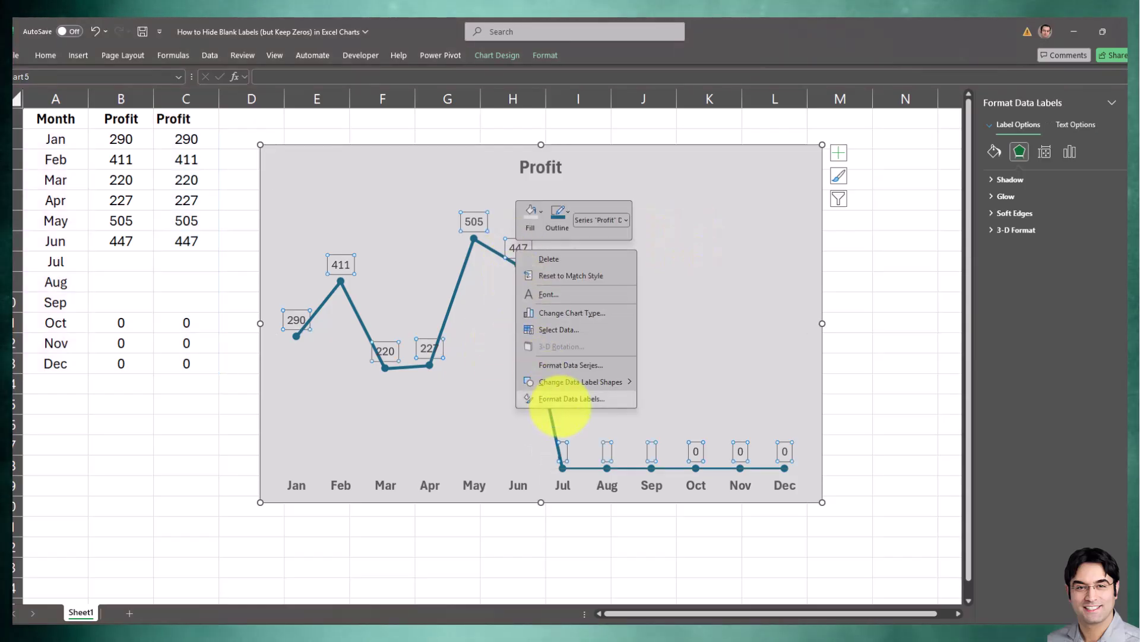
click(563, 399)
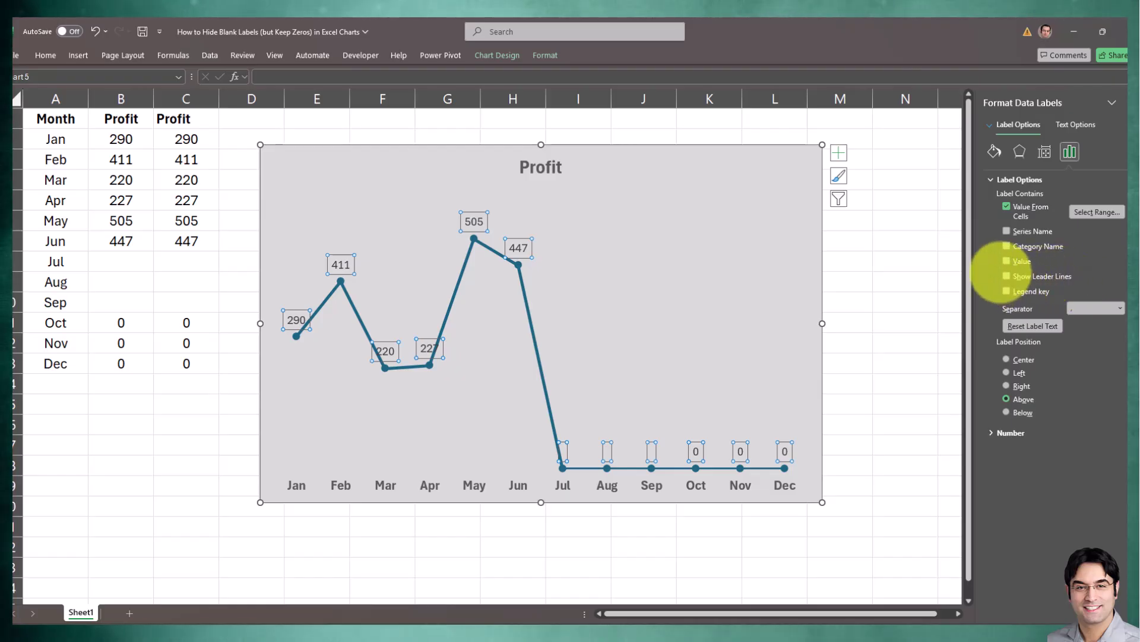
click(171, 220)
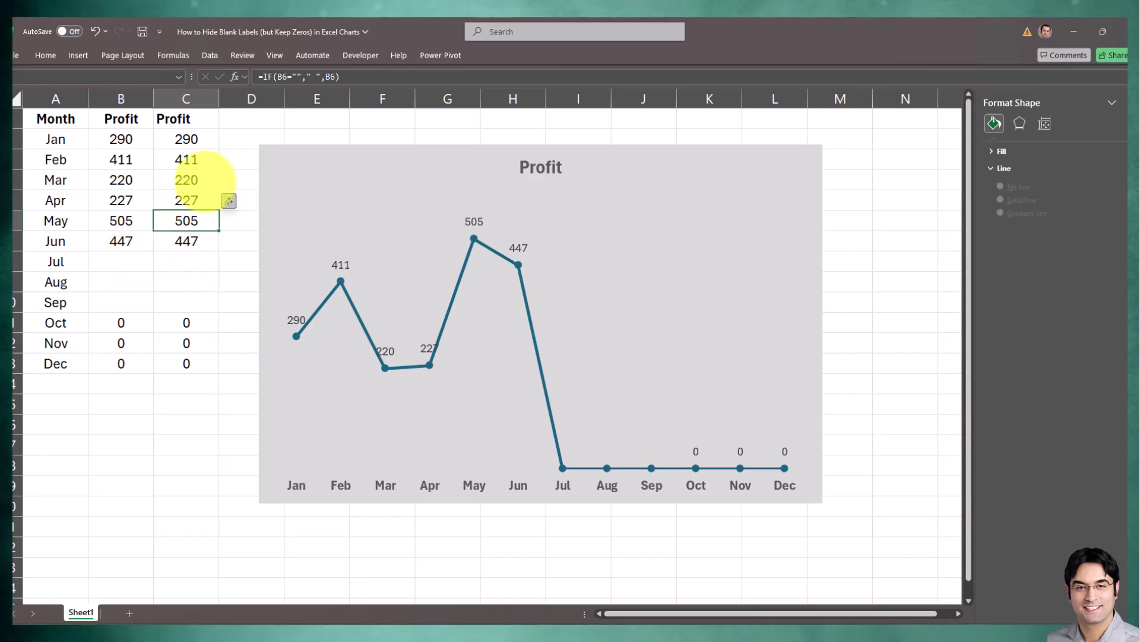
Enter #NA as July's profit in B8 and recheck the C2 helper formula.
click(186, 134)
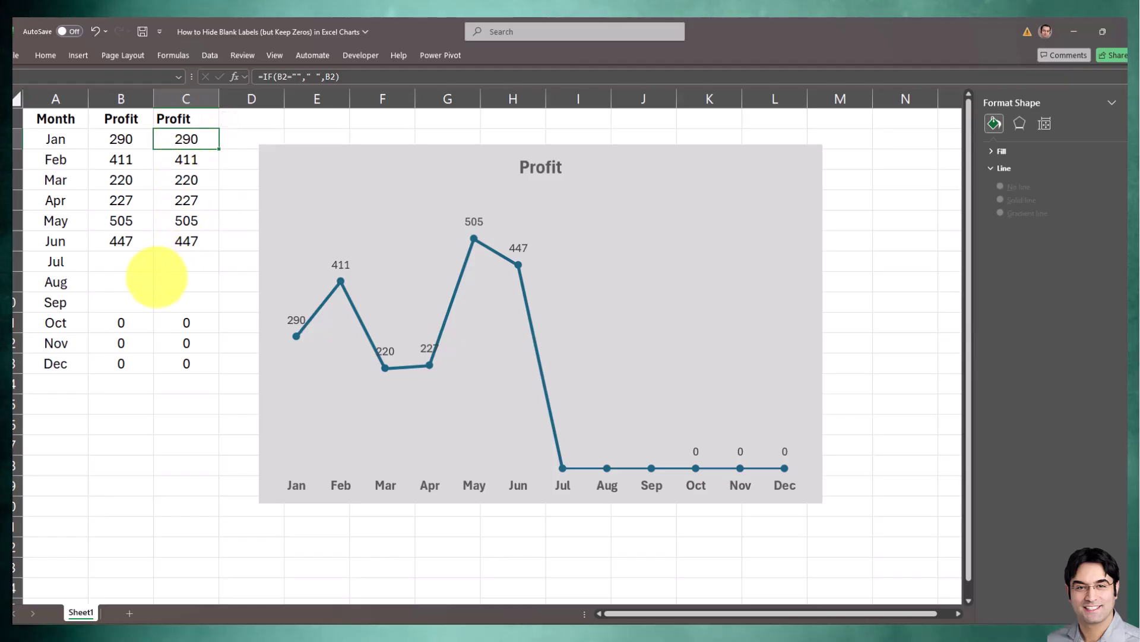
double_click(126, 262)
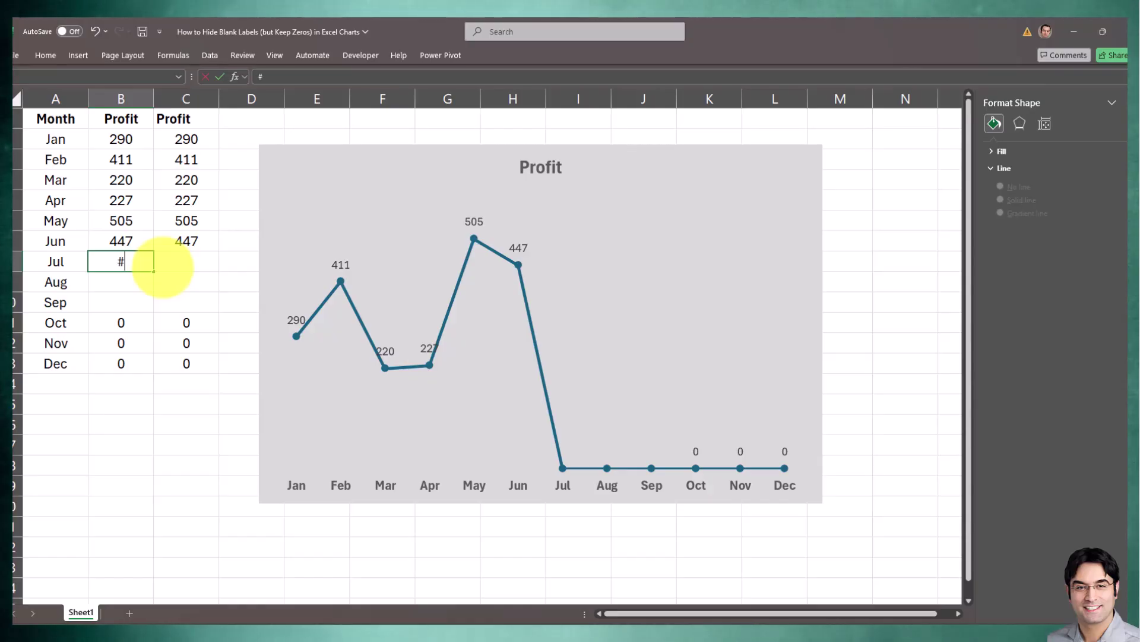
click(120, 322)
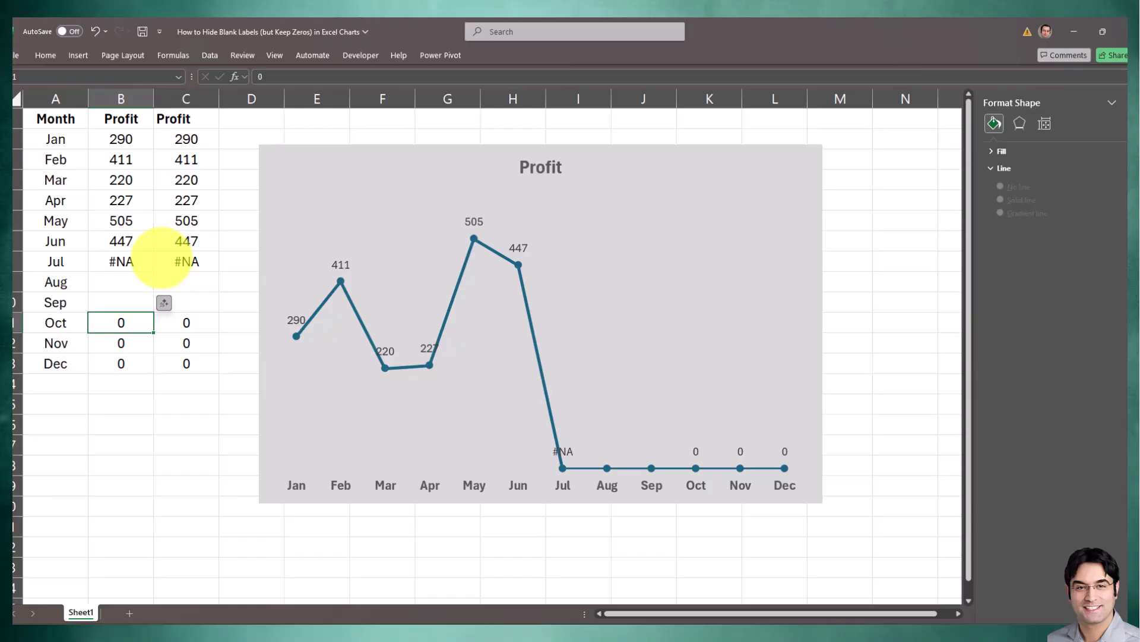
click(186, 139)
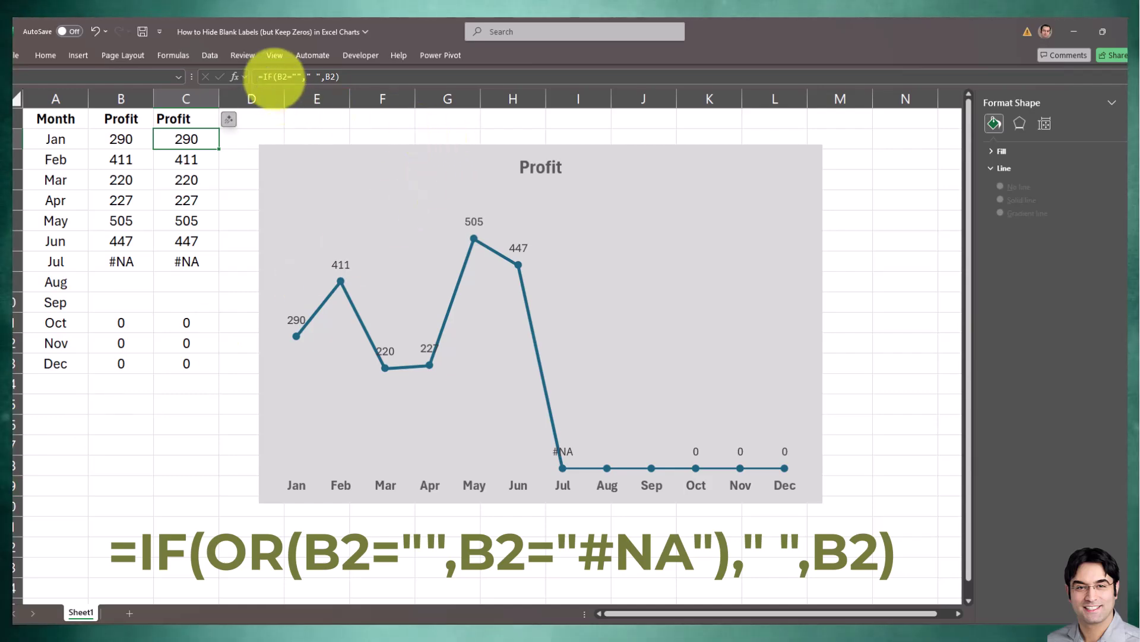
Change C2 to =IF(OR(B2="",B2="#NA")," ",B2), fill it down to C13, and check B8.
click(276, 76)
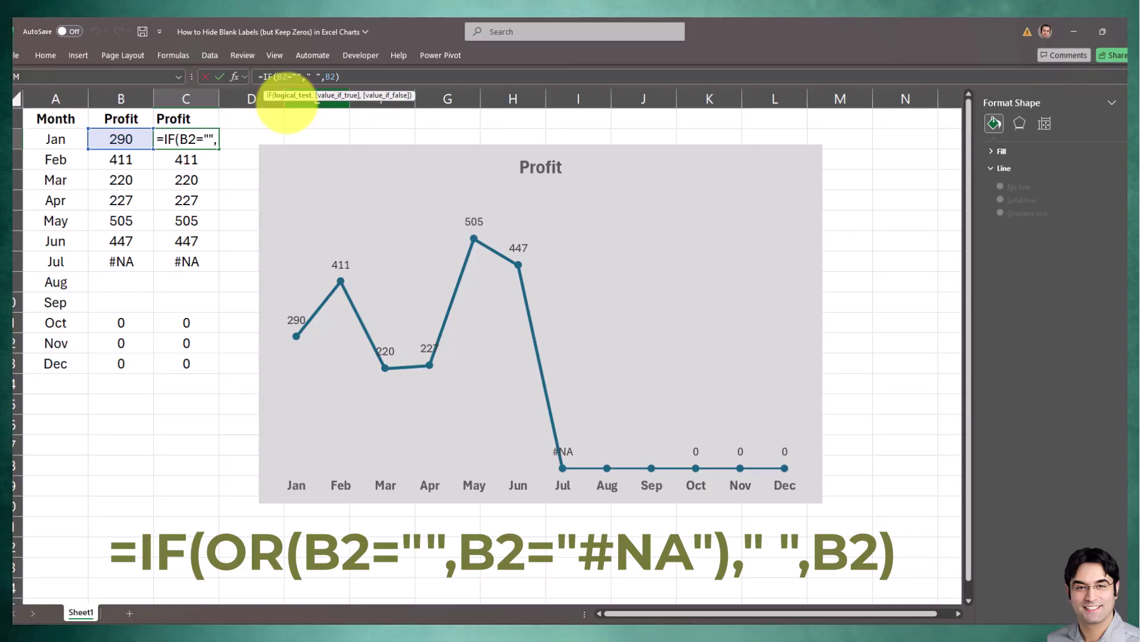
text(OR()
click(319, 76)
text(,B2="#NA"))
click(369, 76)
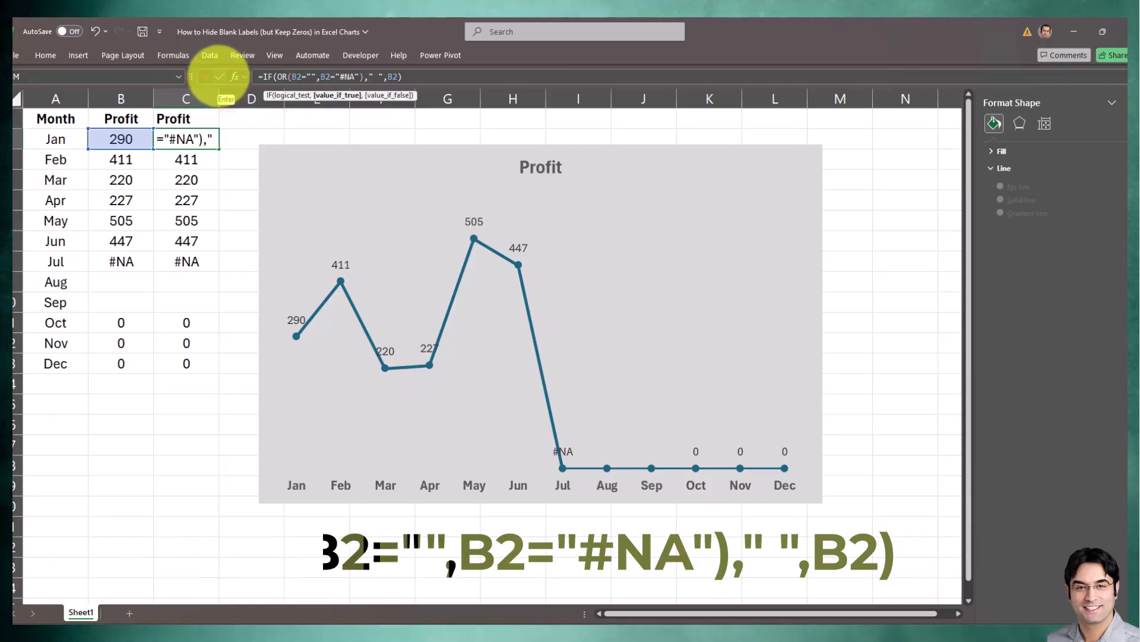
click(219, 77)
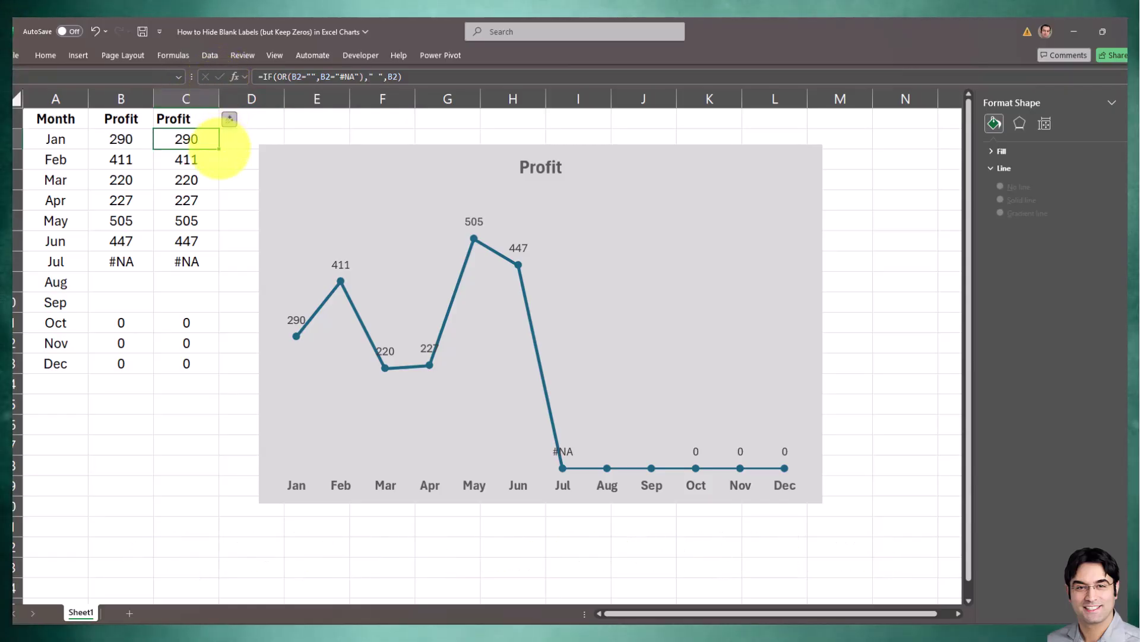
double_click(219, 149)
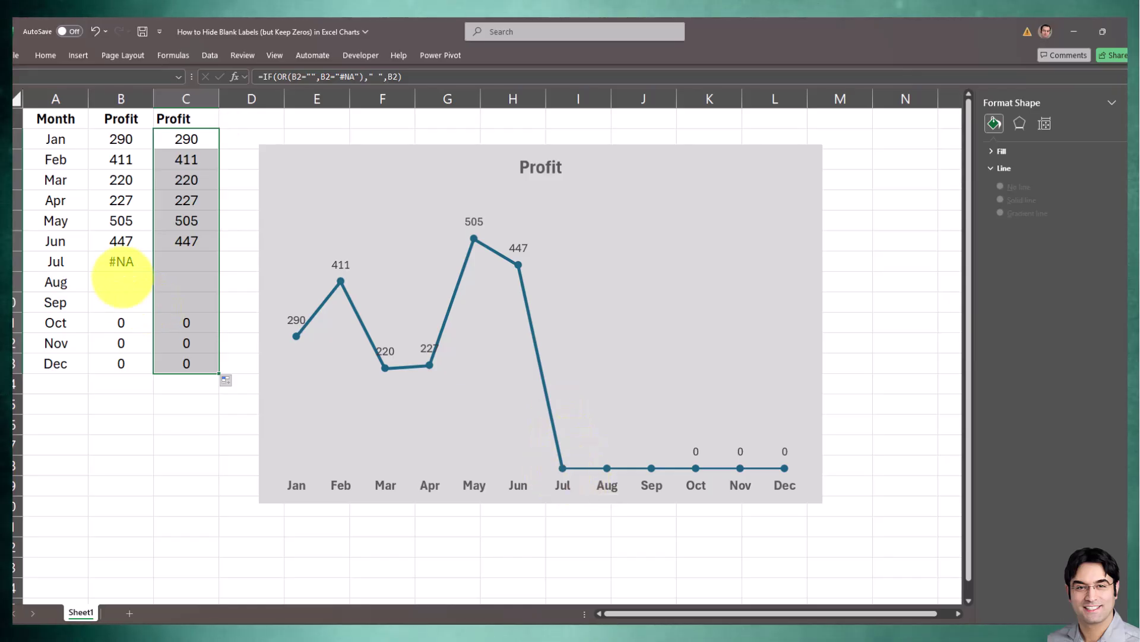
click(122, 263)
click(122, 285)
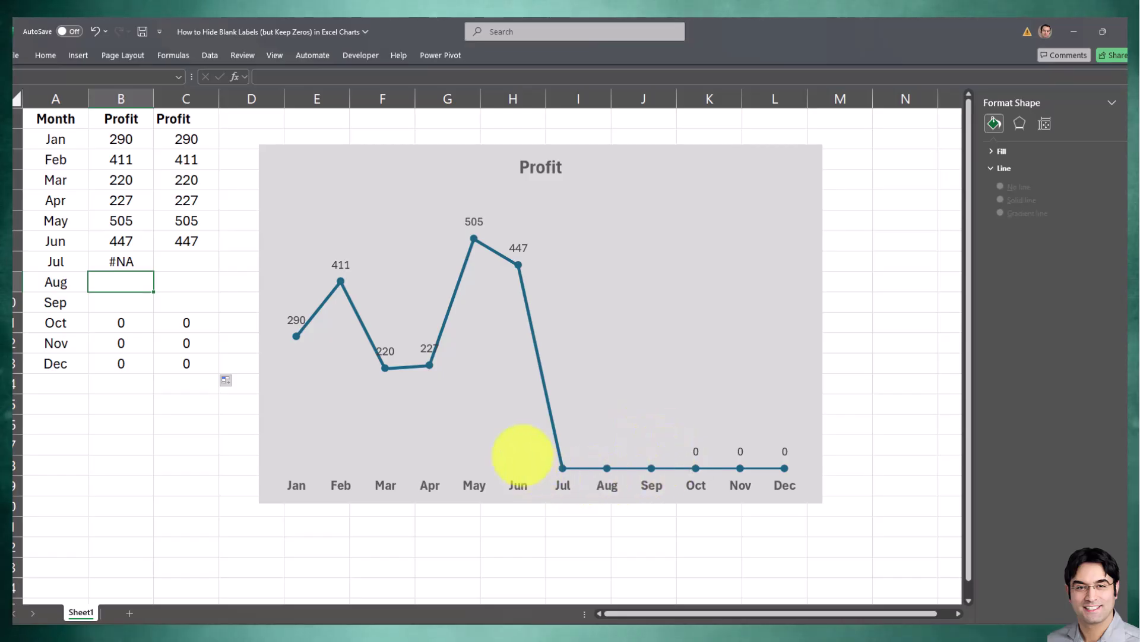
click(196, 140)
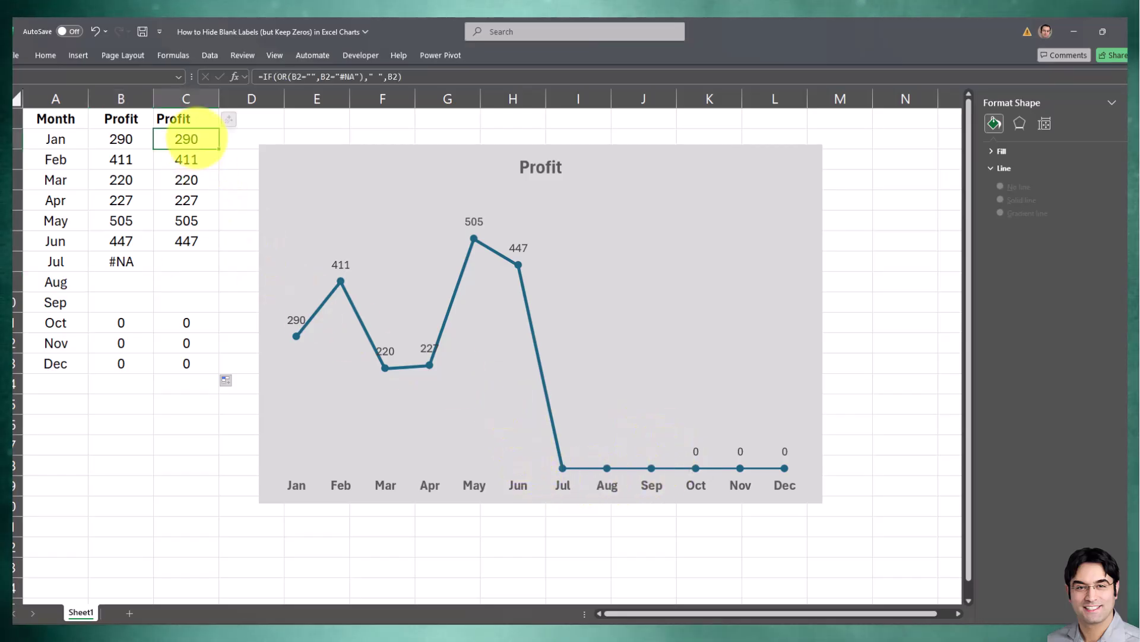